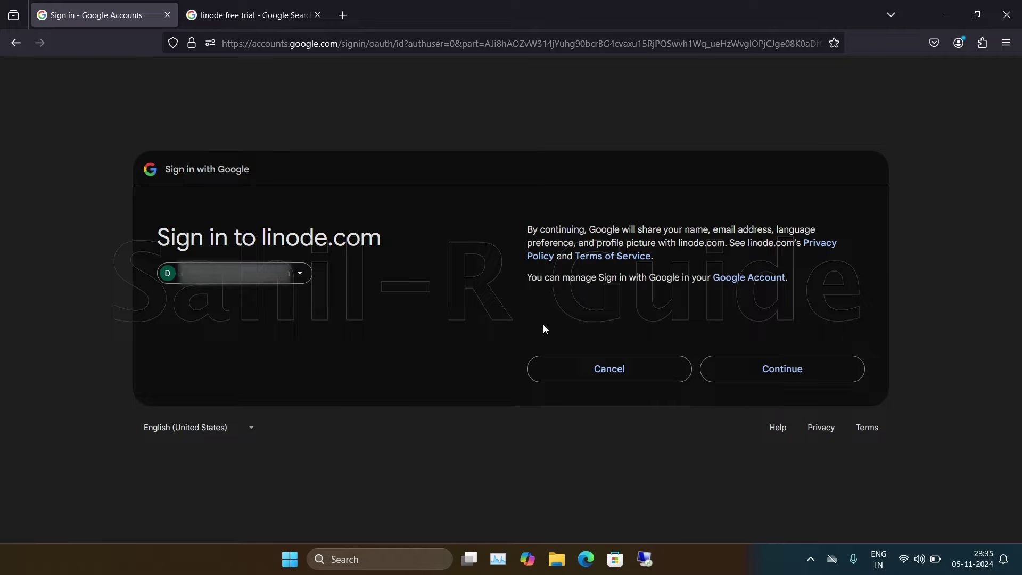
- Confirm on the Google prompt that linode.com may sign in with this Google account
click(745, 370)
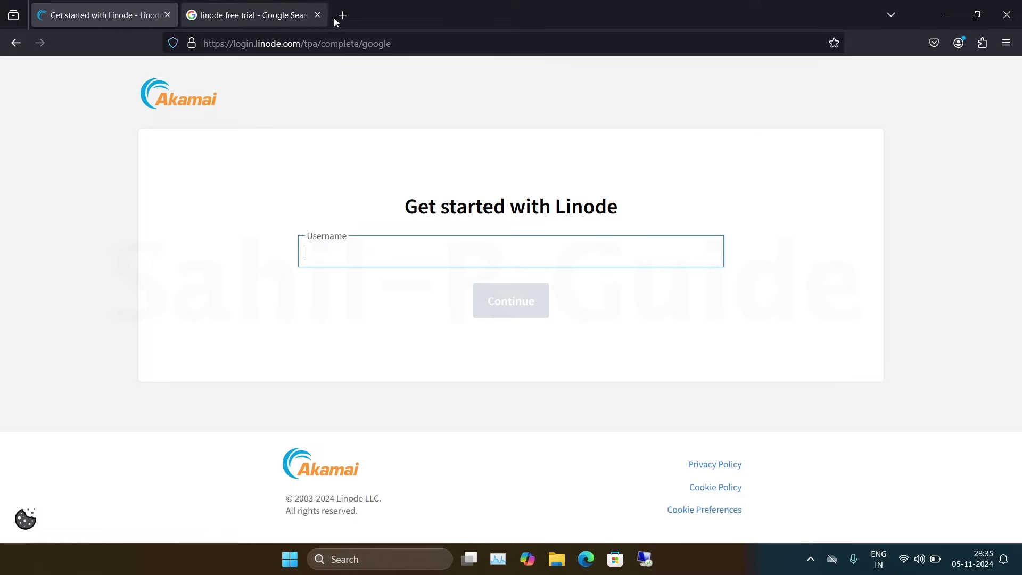
- Enter the chosen username on 'Get started with Linode' and submit it
key(Return)
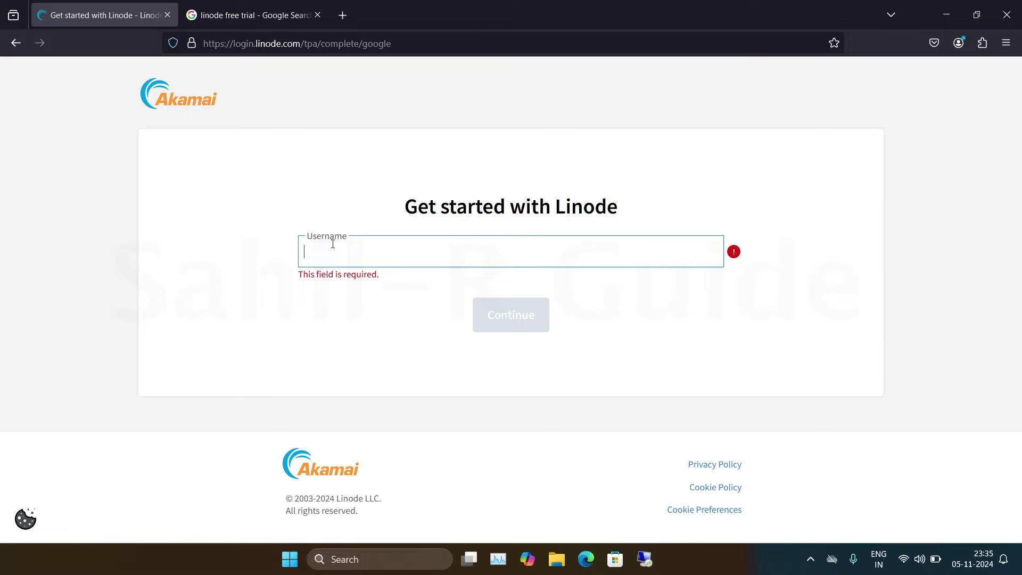
text(dasa)
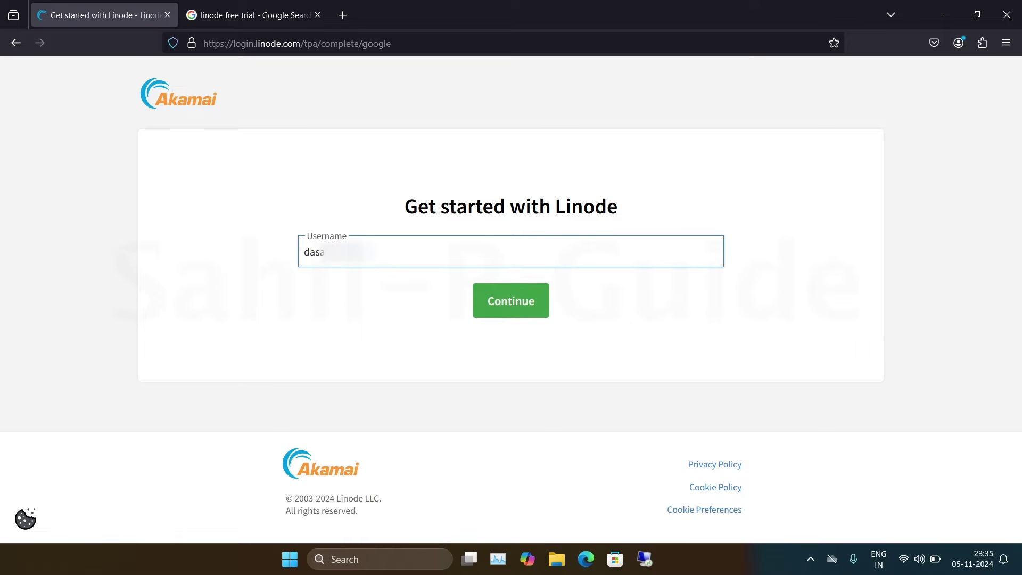
click(487, 299)
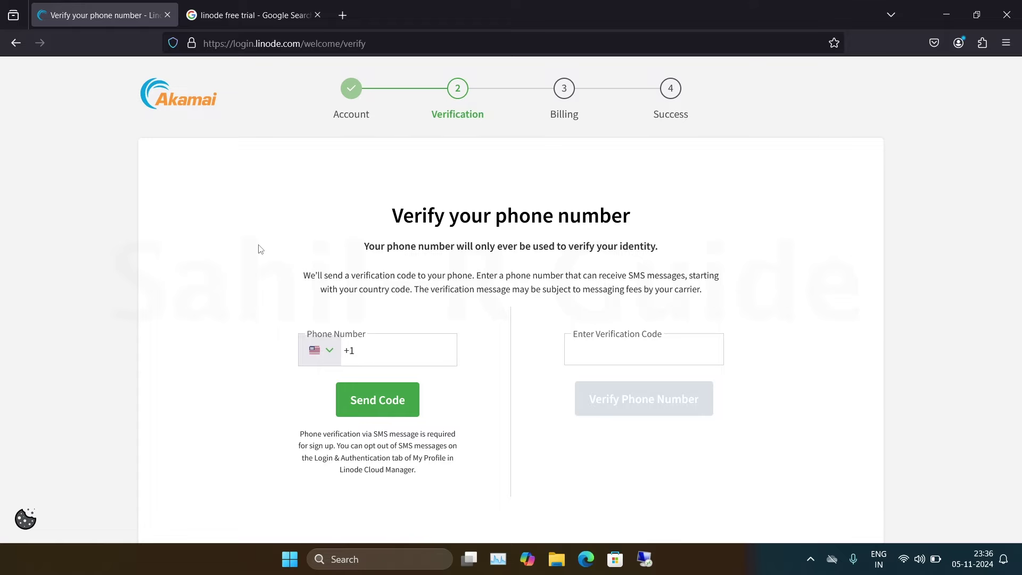
- Set the country code to India +91, enter the phone number and request an SMS code
click(327, 349)
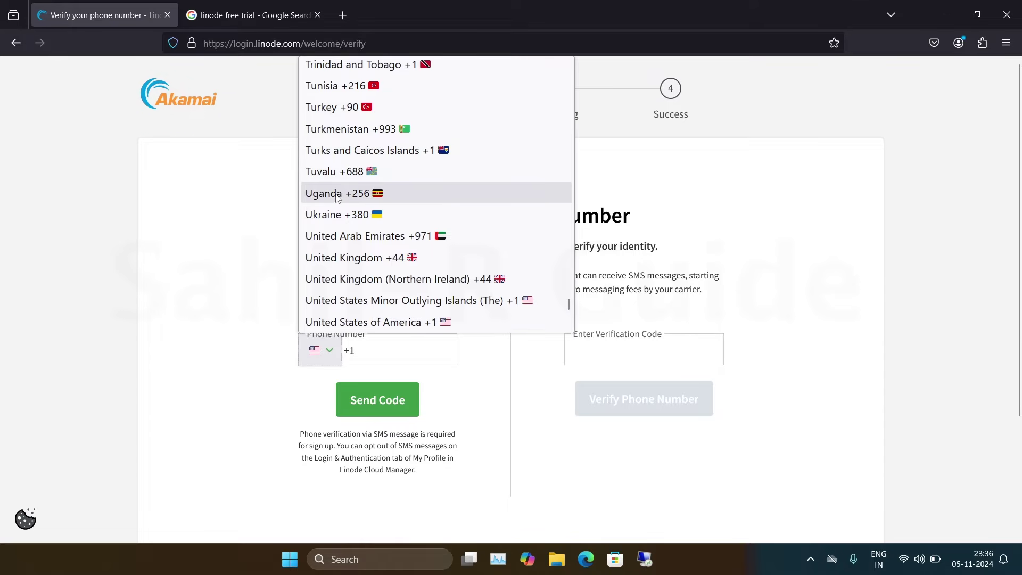
scroll(337, 197, up, 15)
scroll(336, 198, up, 15)
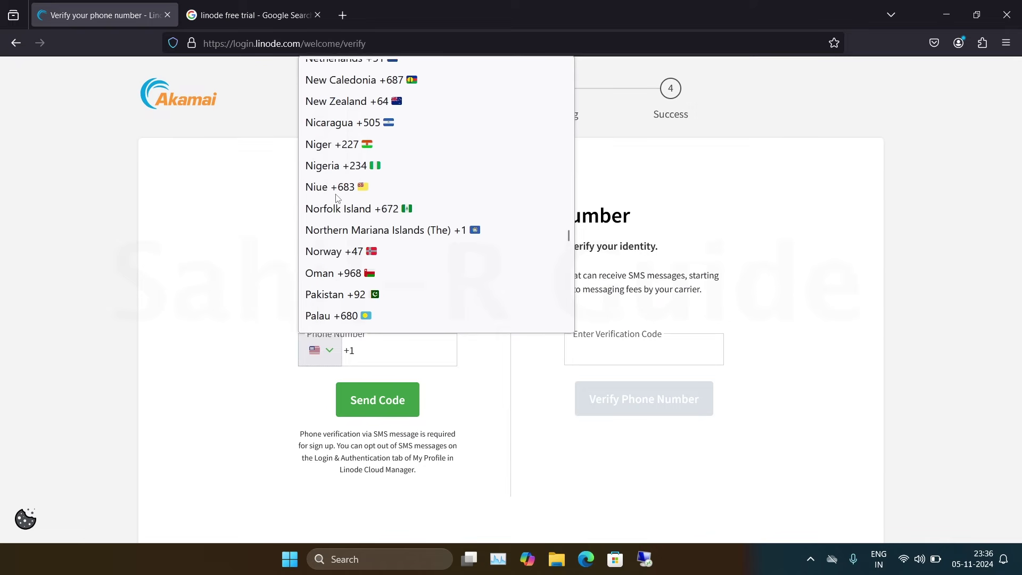
scroll(336, 198, up, 4)
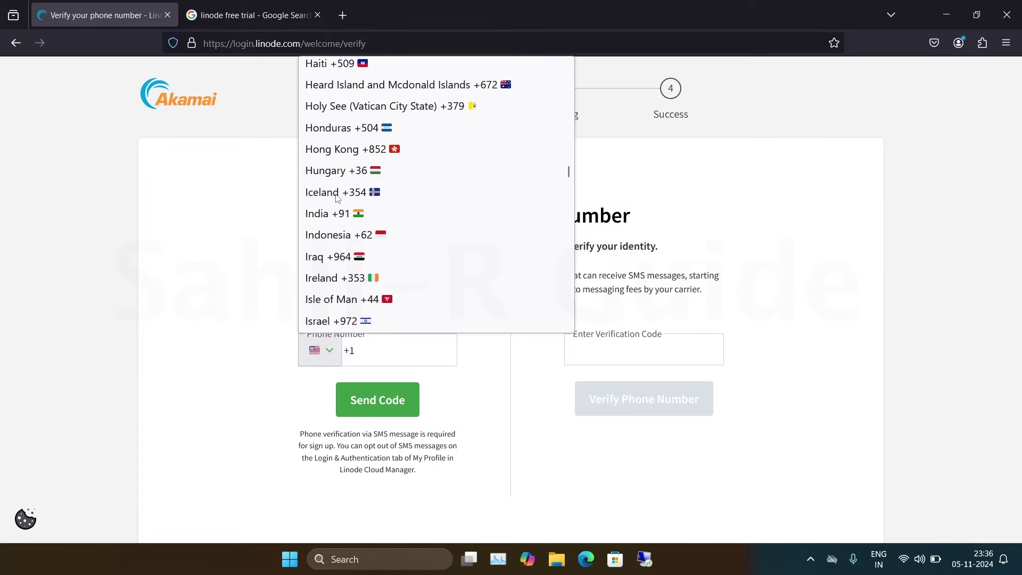
click(330, 213)
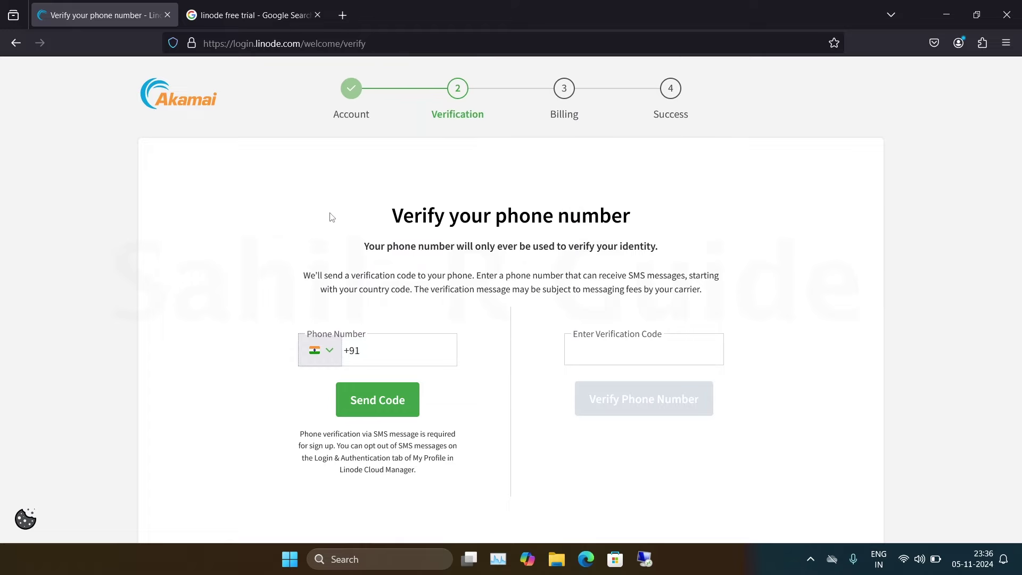
click(379, 355)
key(ctrl+v)
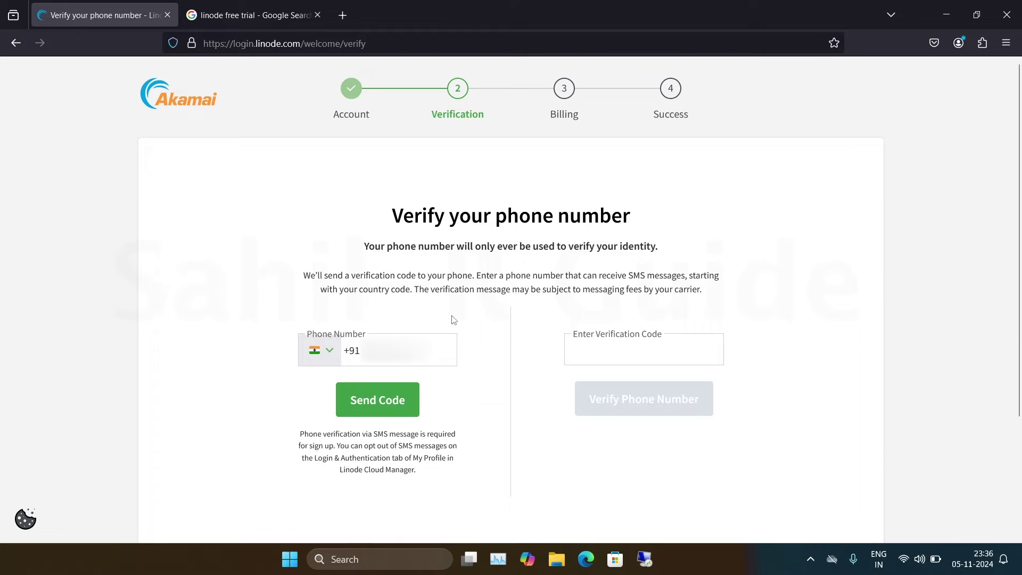
click(372, 402)
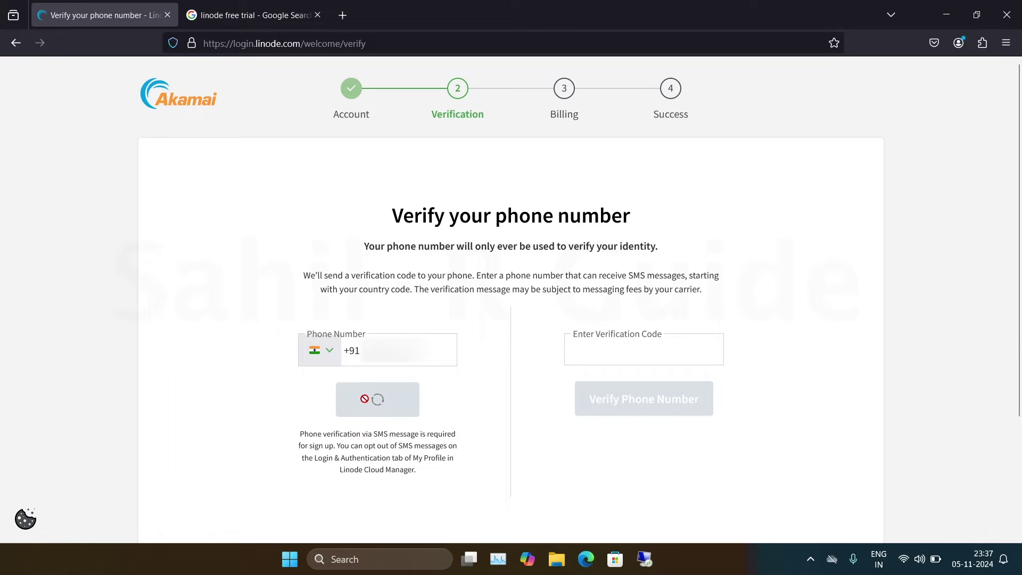
- Enter the received SMS verification code and verify the phone number
click(599, 353)
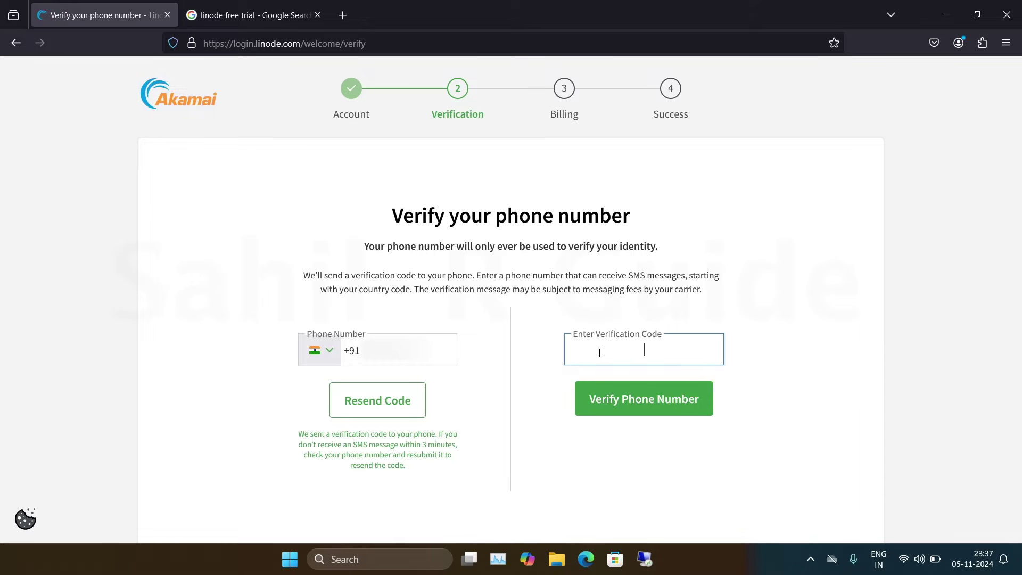
key(ctrl+v)
click(639, 407)
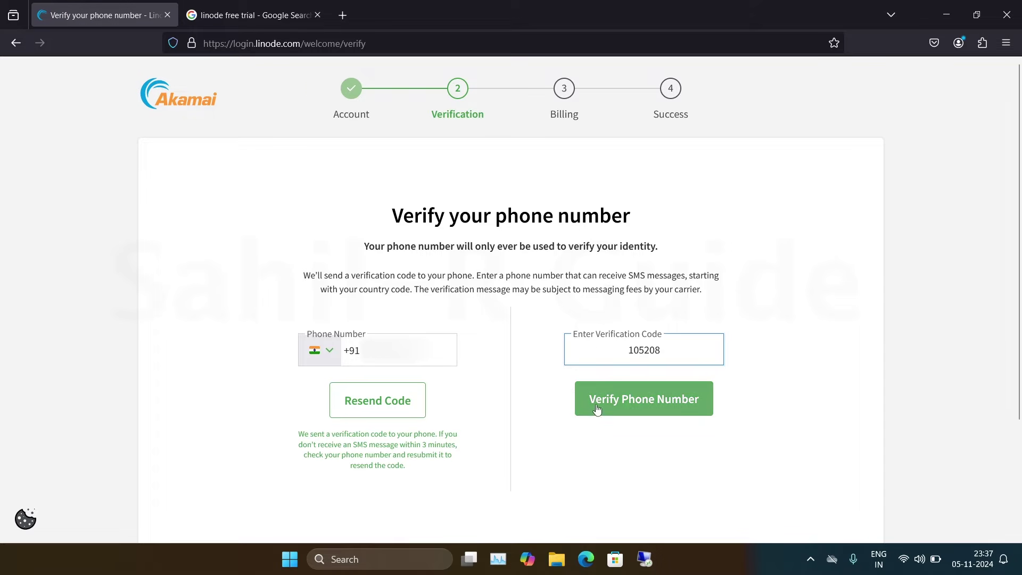
click(638, 408)
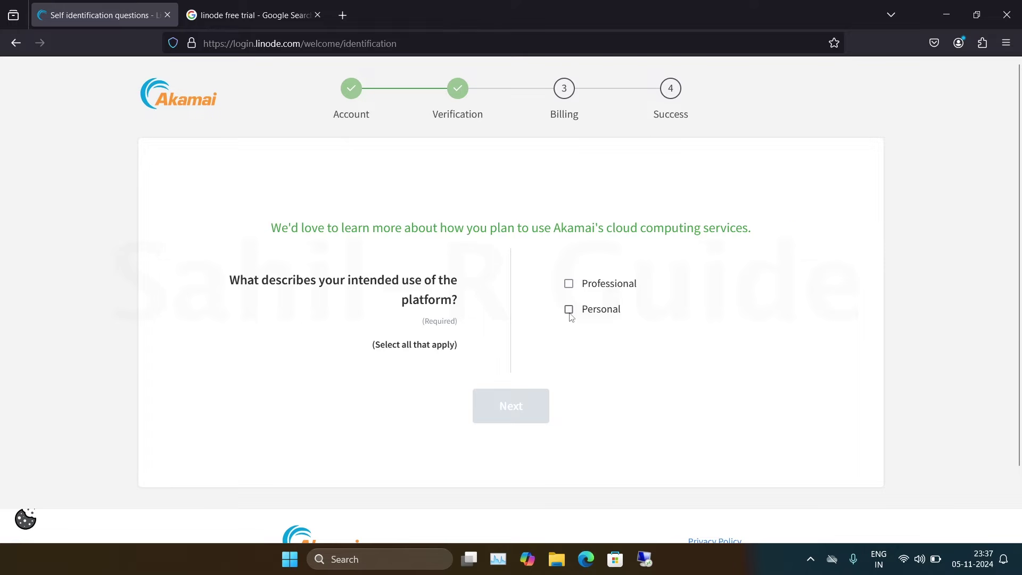
- Tick an intended use, choose 'Reduce cloud costs' as the main reason, and proceed to billing
click(568, 283)
click(500, 408)
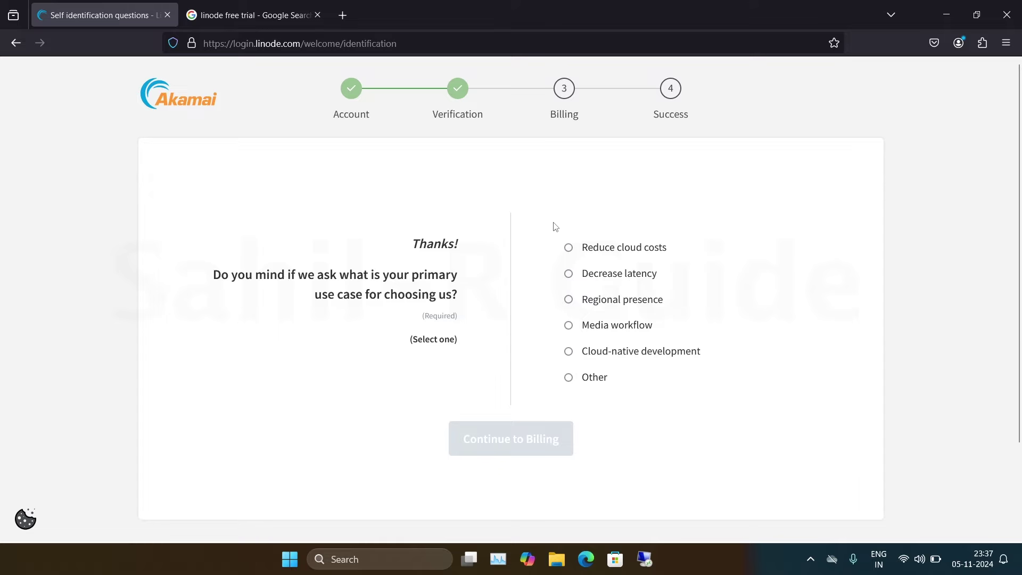
click(571, 248)
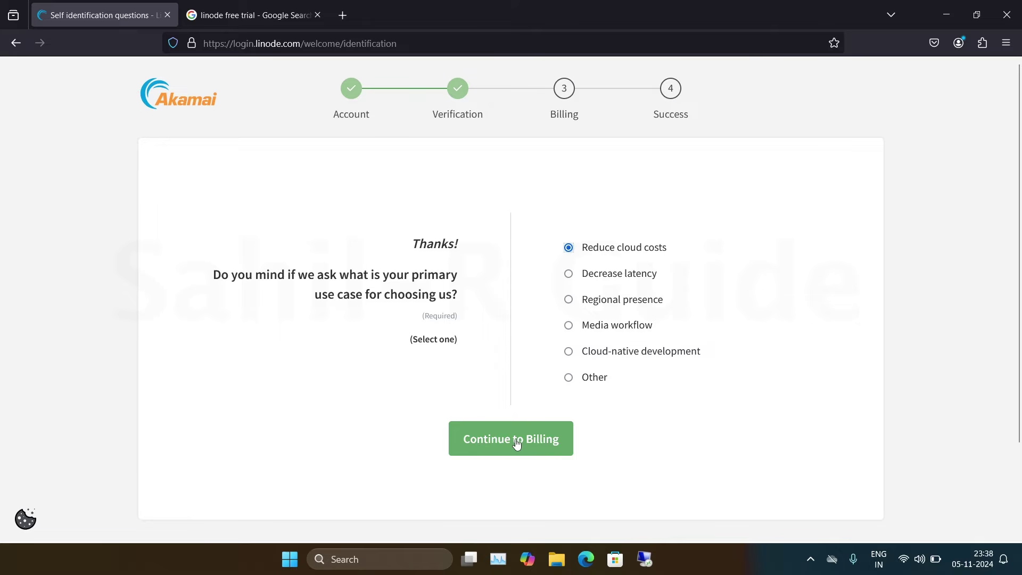
click(543, 446)
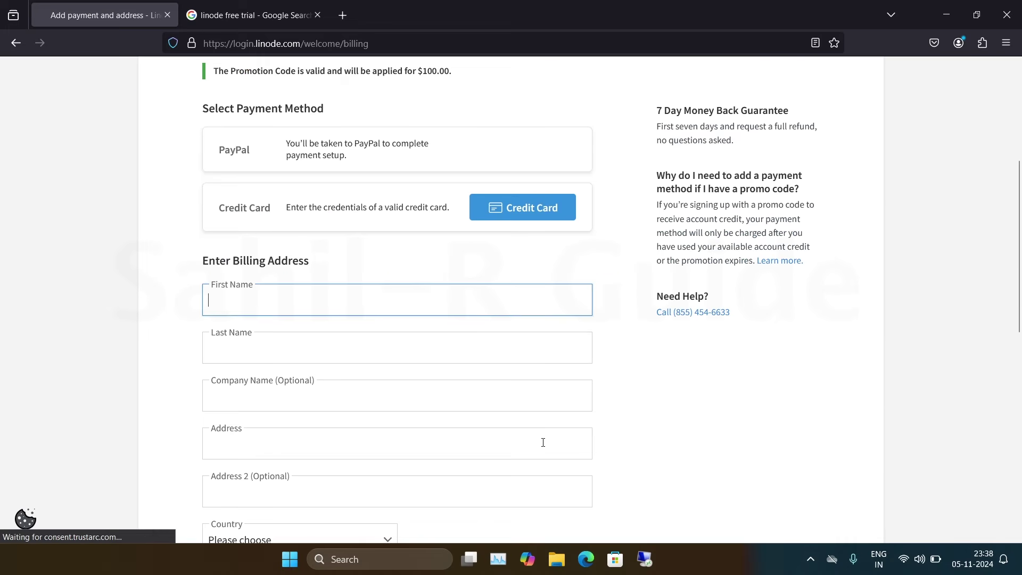
- Choose Credit Card as the payment method on the billing page
scroll(374, 243, up, 3)
click(151, 259)
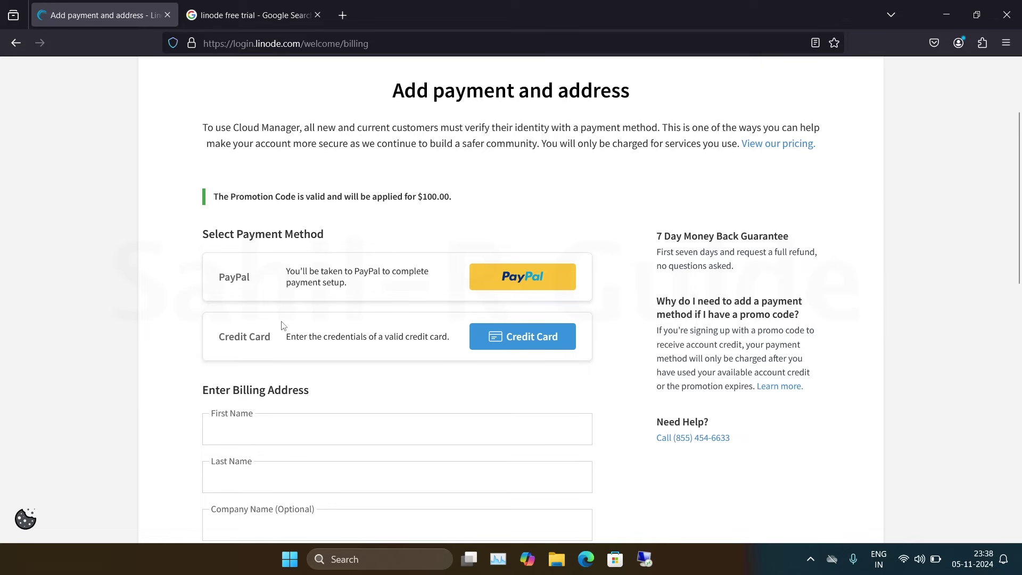
click(490, 340)
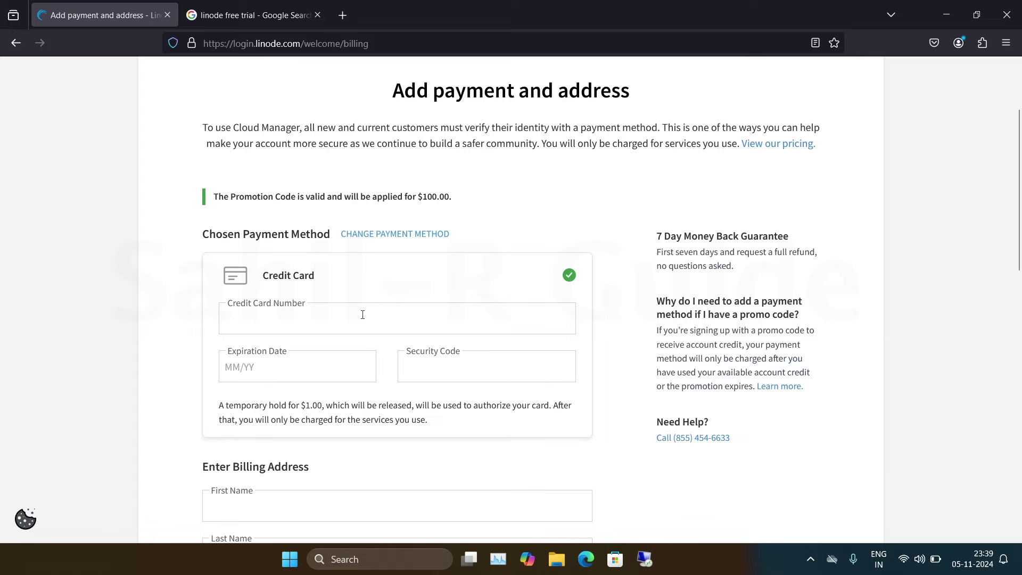
- Fill in the credit card number, expiration date and security code
click(252, 316)
key(ctrl+v)
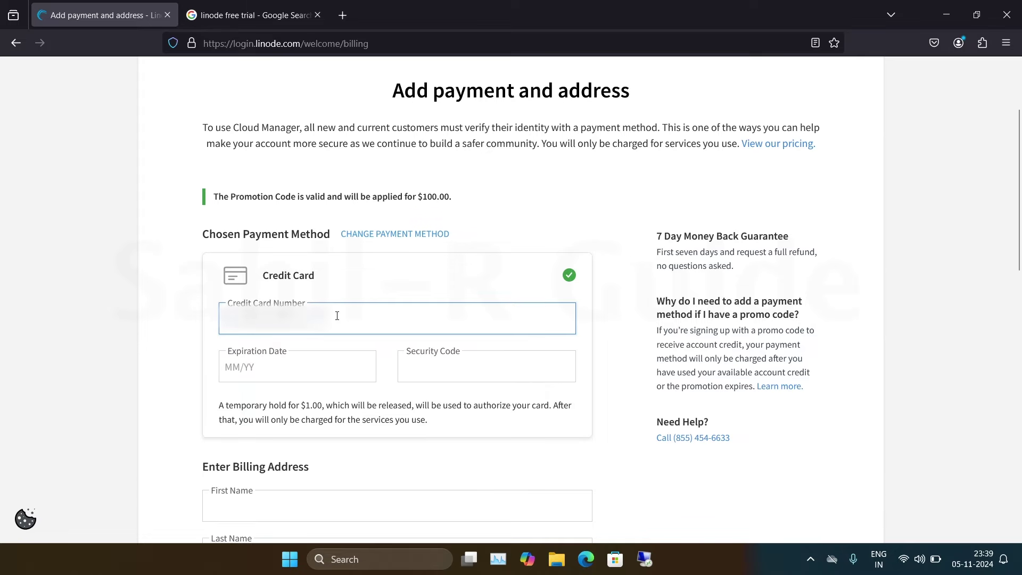
click(282, 366)
key(ctrl+v)
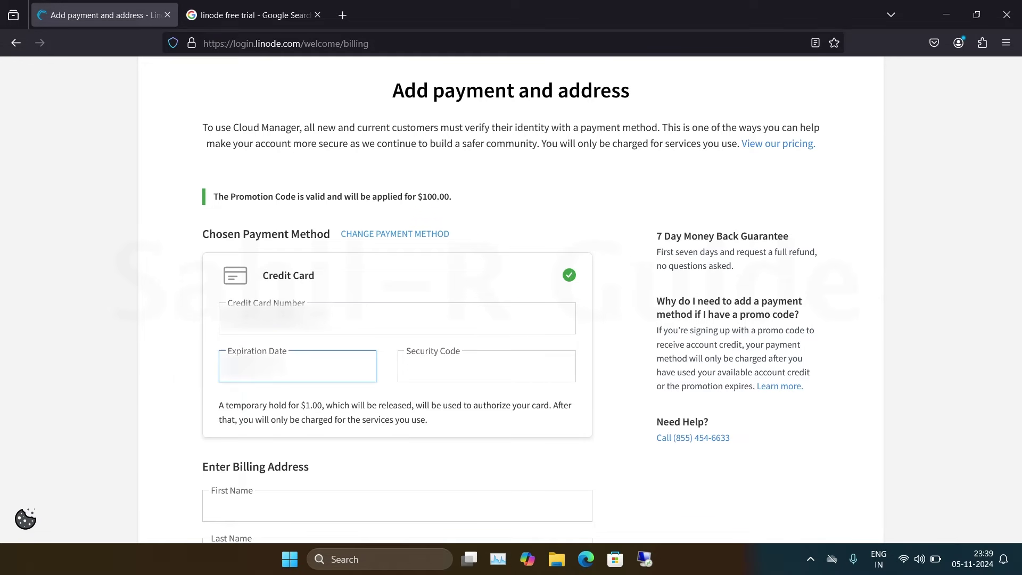
click(427, 372)
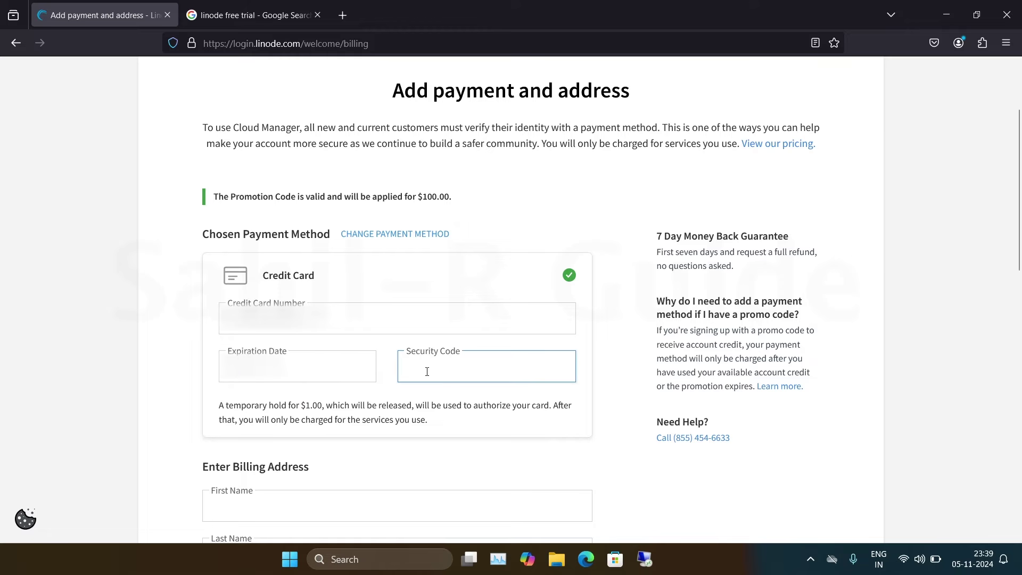
click(306, 409)
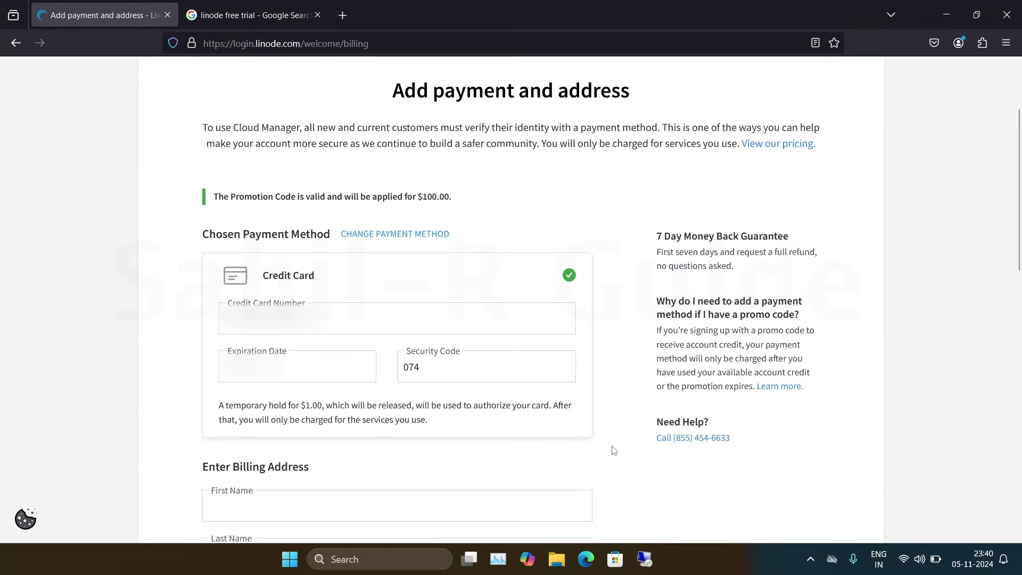
- Fill in last name, company and street address, and set the country to India
scroll(613, 450, down, 7)
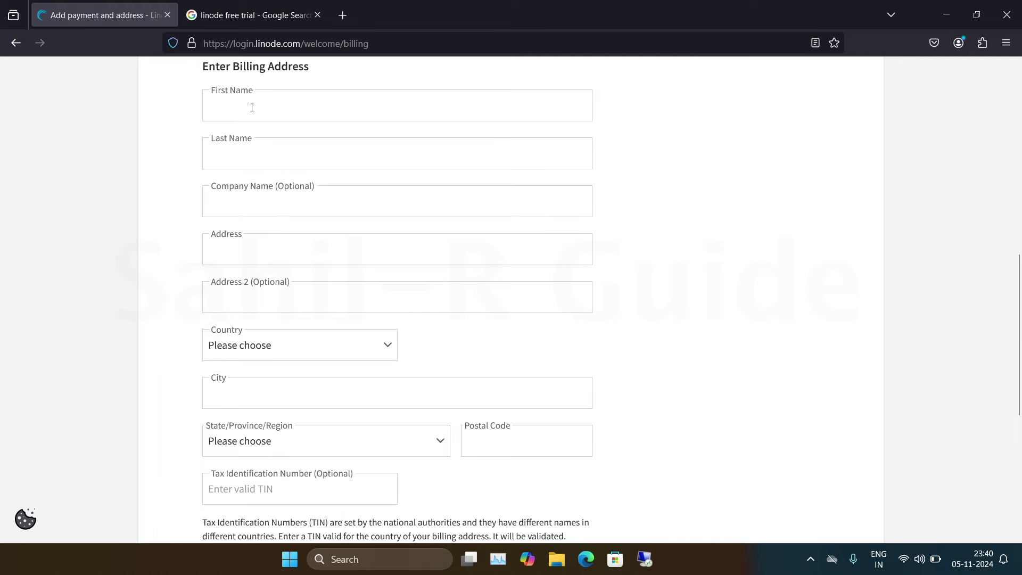
click(249, 153)
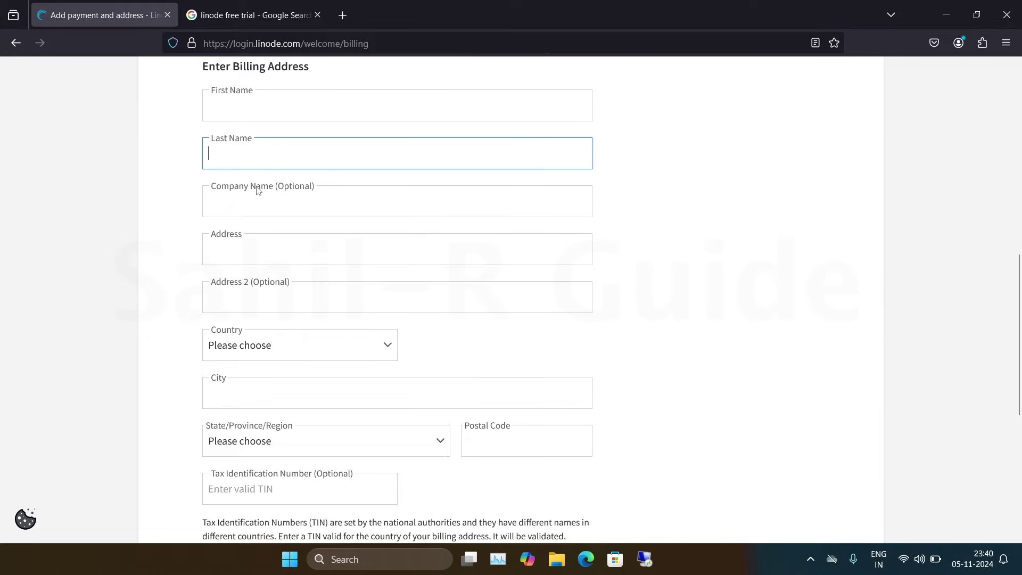
click(251, 200)
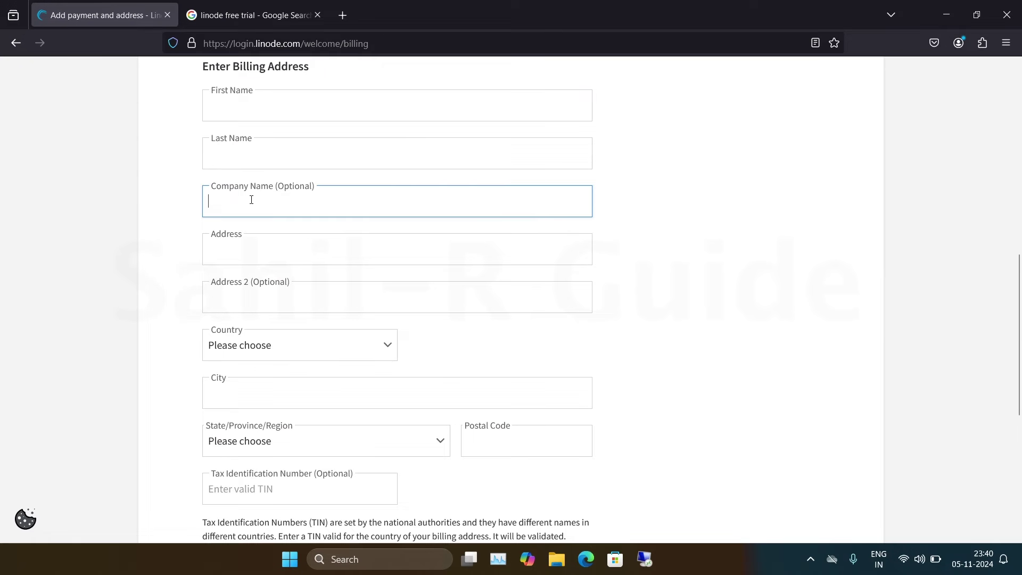
click(256, 248)
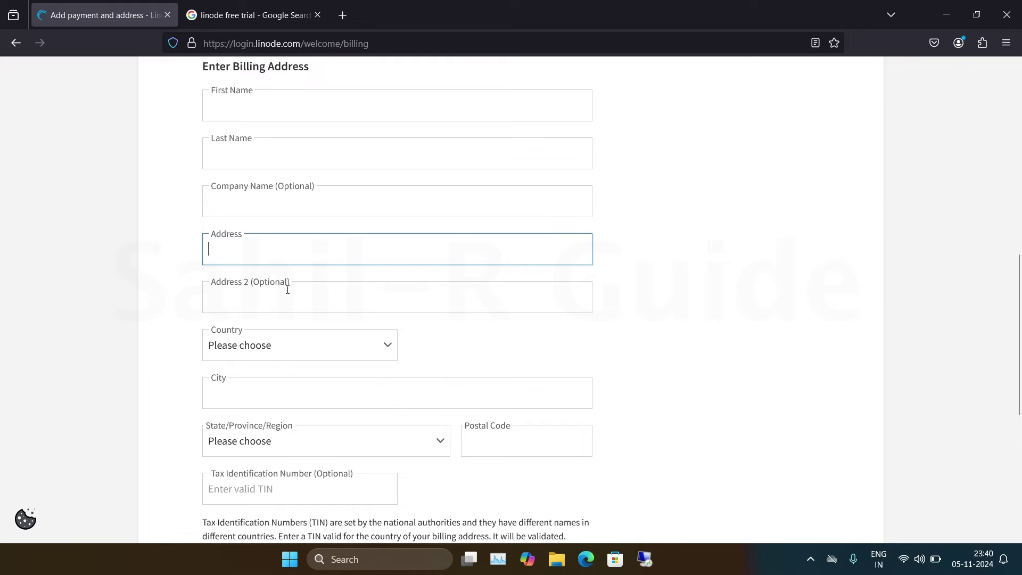
click(288, 349)
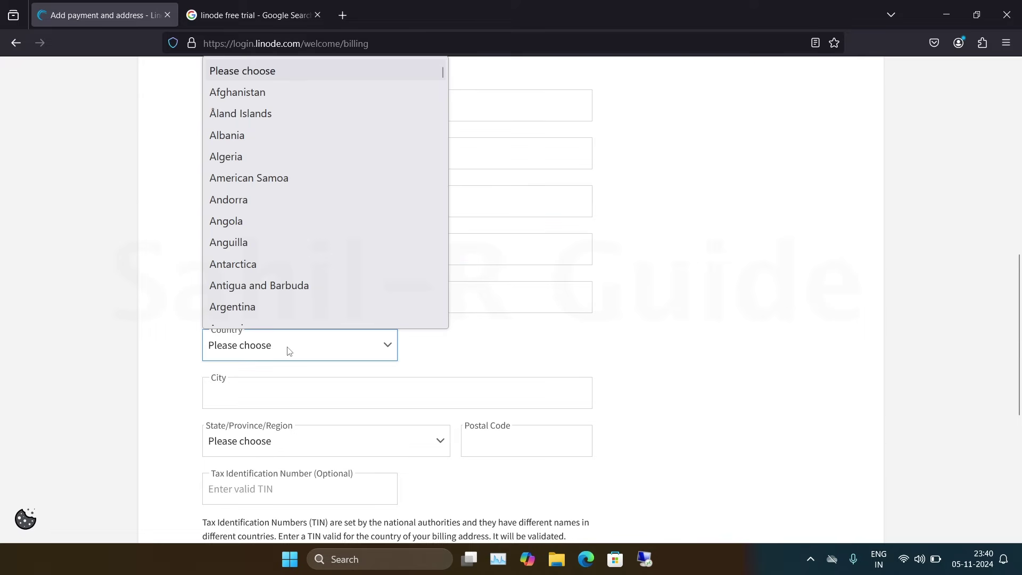
text(i)
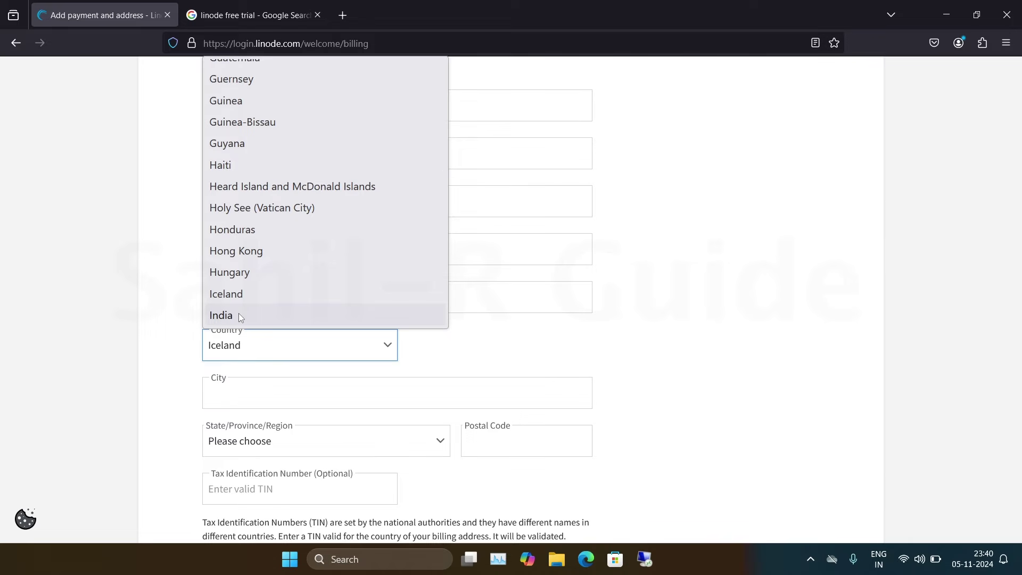
click(238, 315)
- Enter the city, state Bihar and postal code, accept the terms, and create the account
click(240, 399)
text(Nalanda)
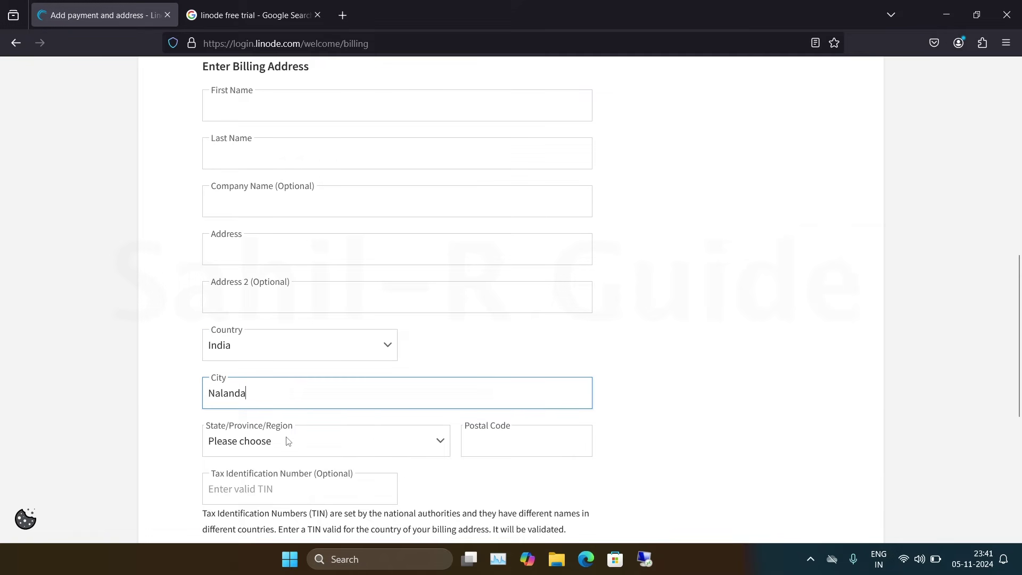
click(292, 444)
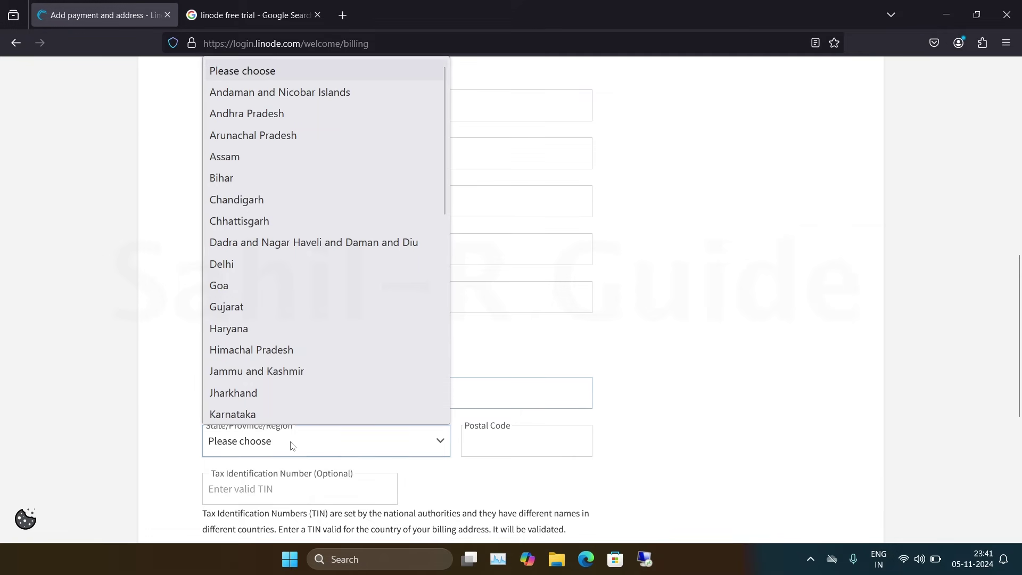
click(233, 177)
click(478, 440)
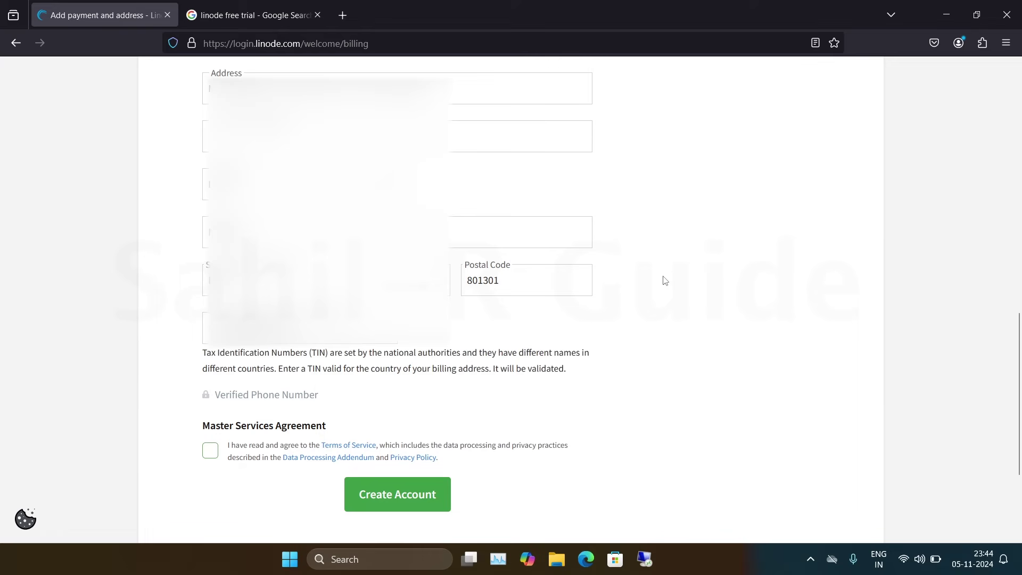
click(211, 451)
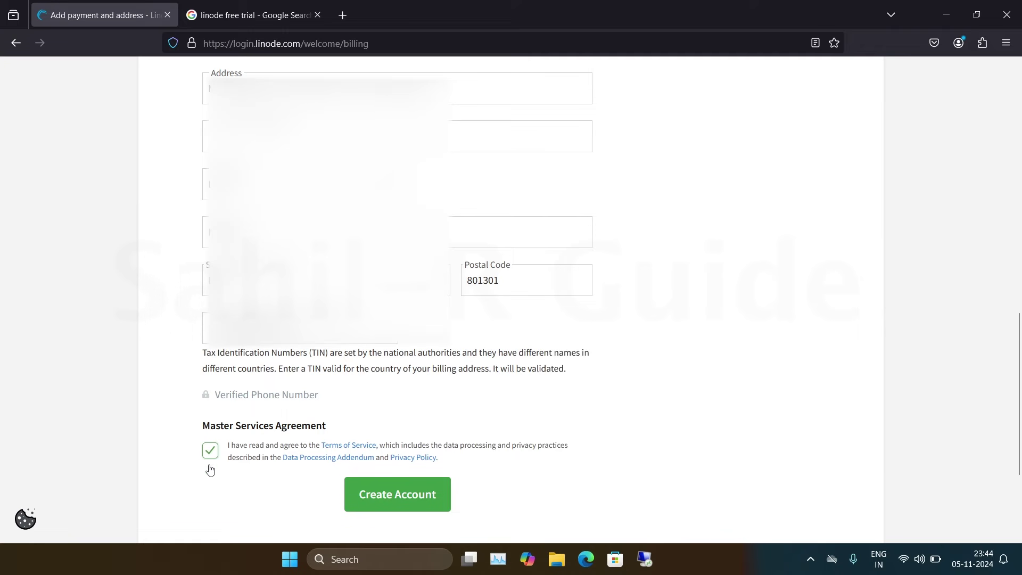
click(434, 501)
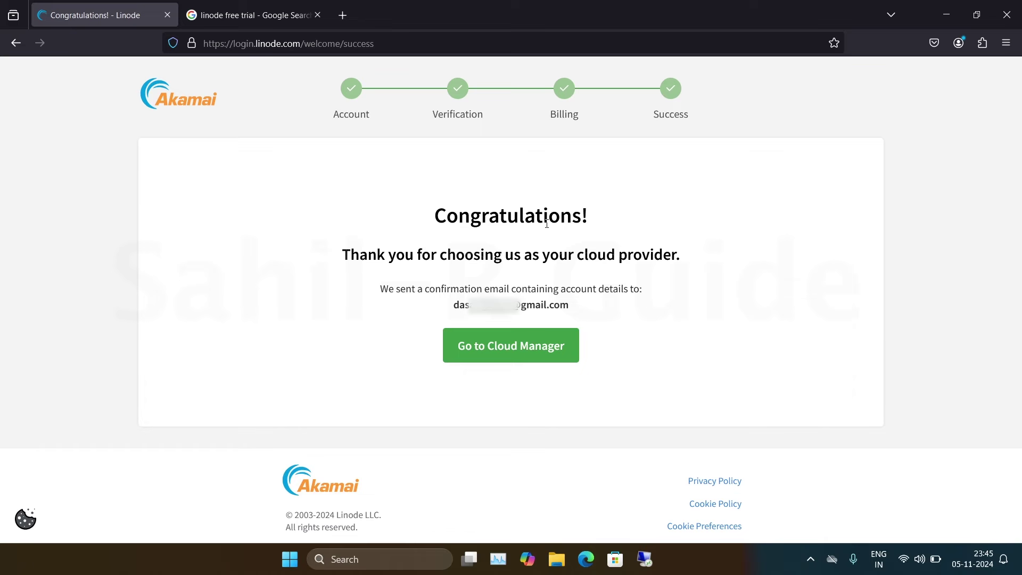
- Go to Cloud Manager and view Account Billing Info showing the $100.00 promotion credit
click(509, 346)
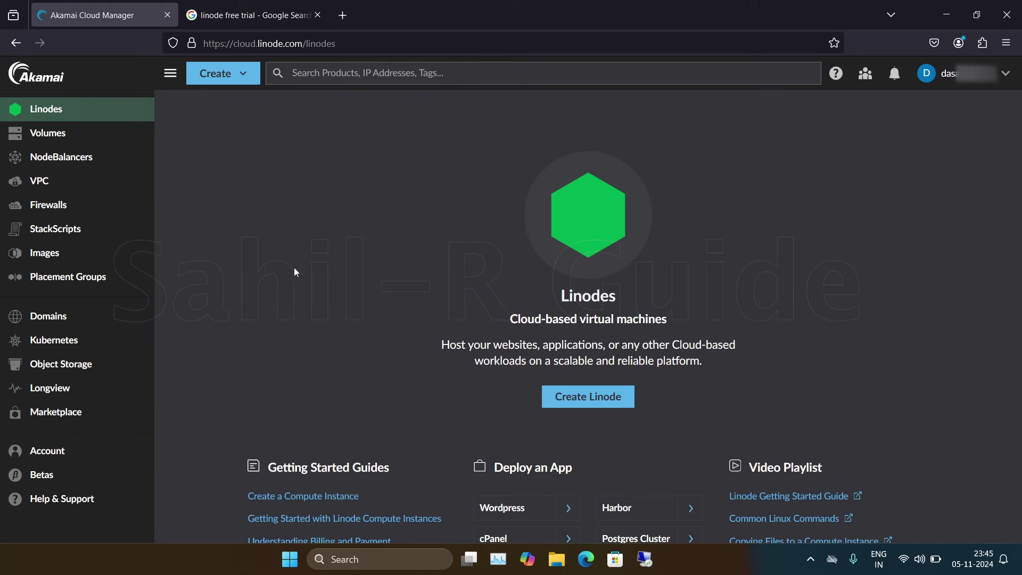
click(44, 451)
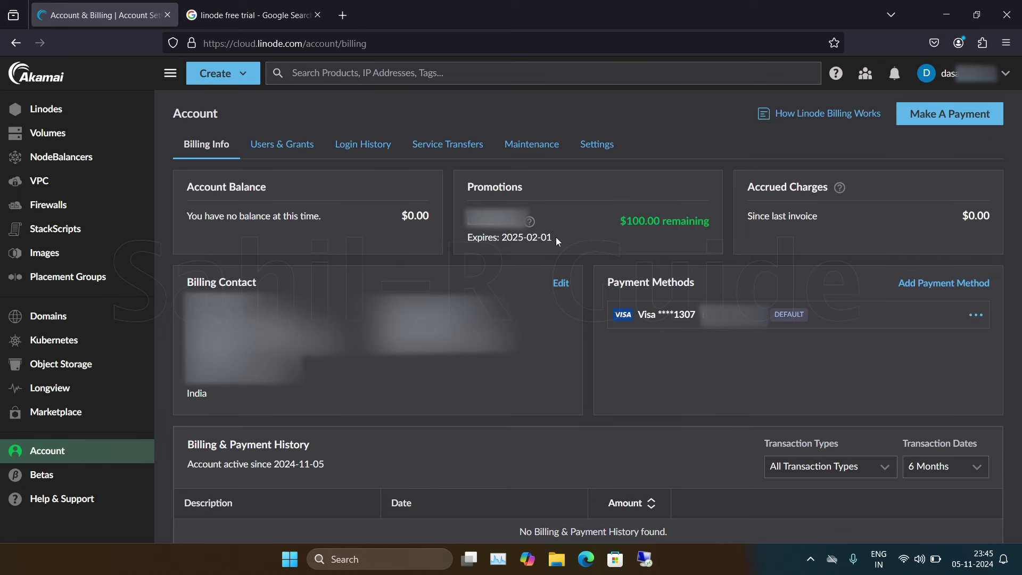
click(344, 16)
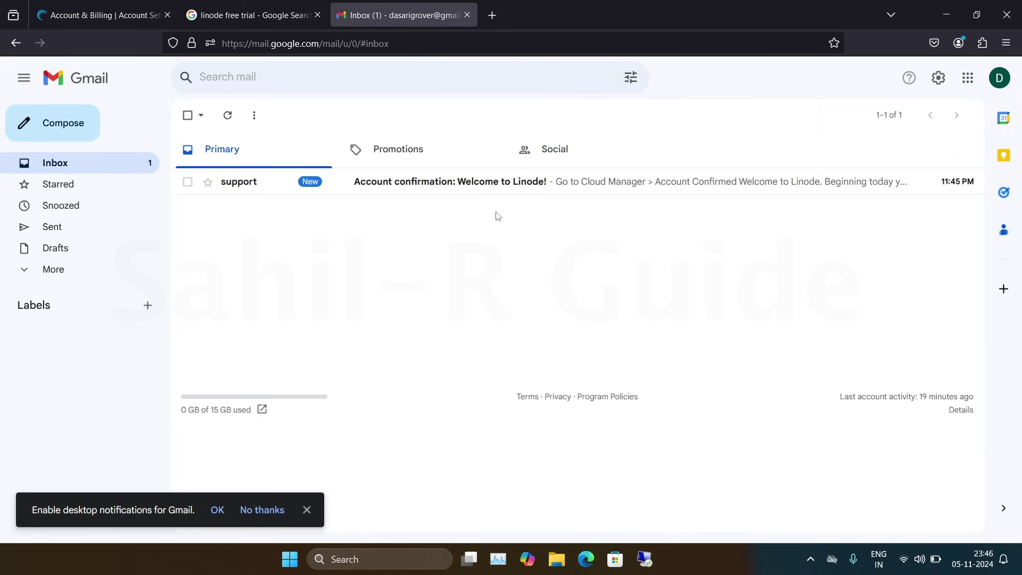
- Read the 'Account confirmation: Welcome to Linode!' email in Gmail, then return to the Linode tab
click(483, 185)
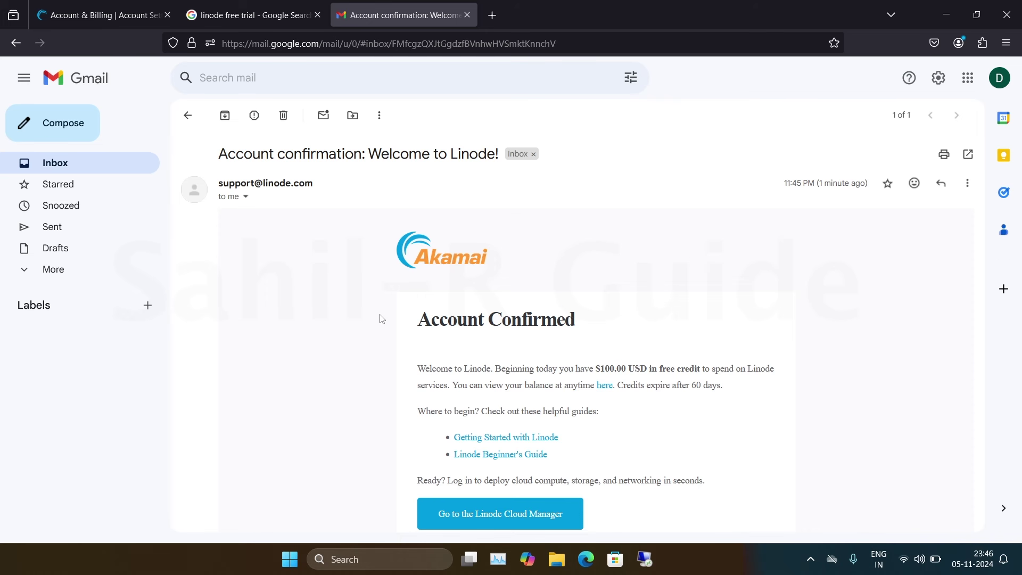
click(136, 17)
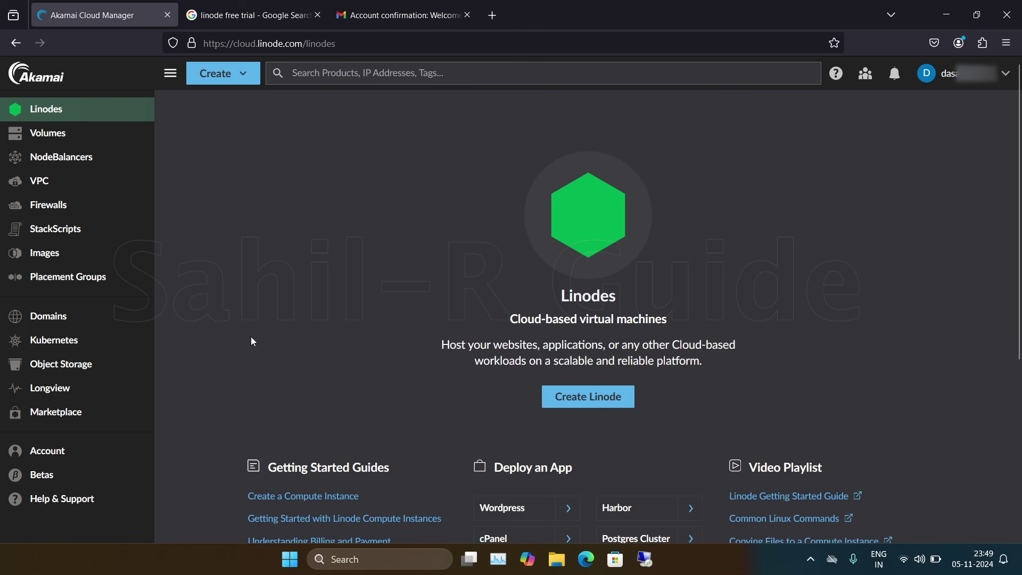
- Search Google for 'sahil r guide' and open its Create Linux Proxy Server course page (₹1,490)
click(489, 17)
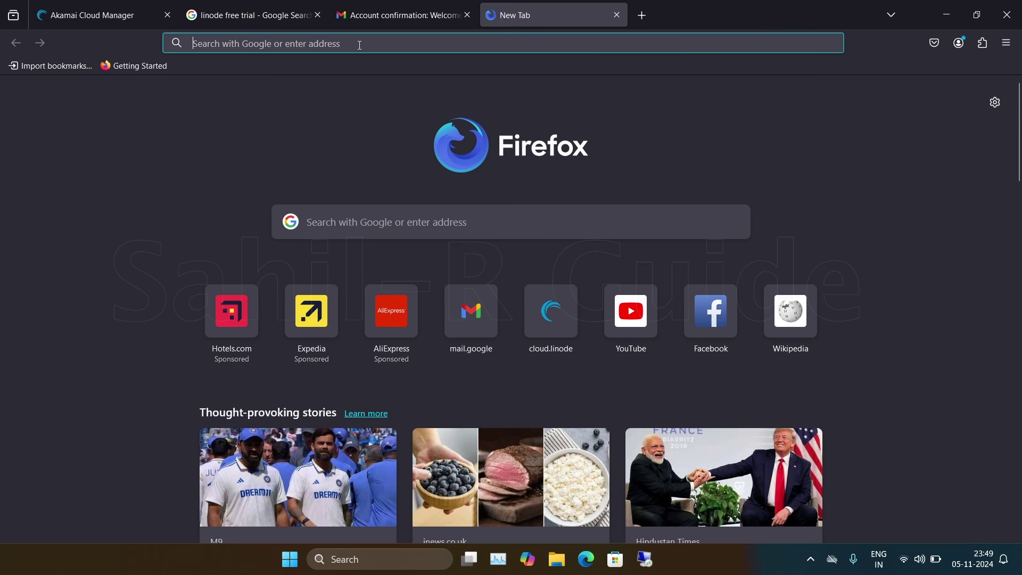
click(356, 44)
click(218, 203)
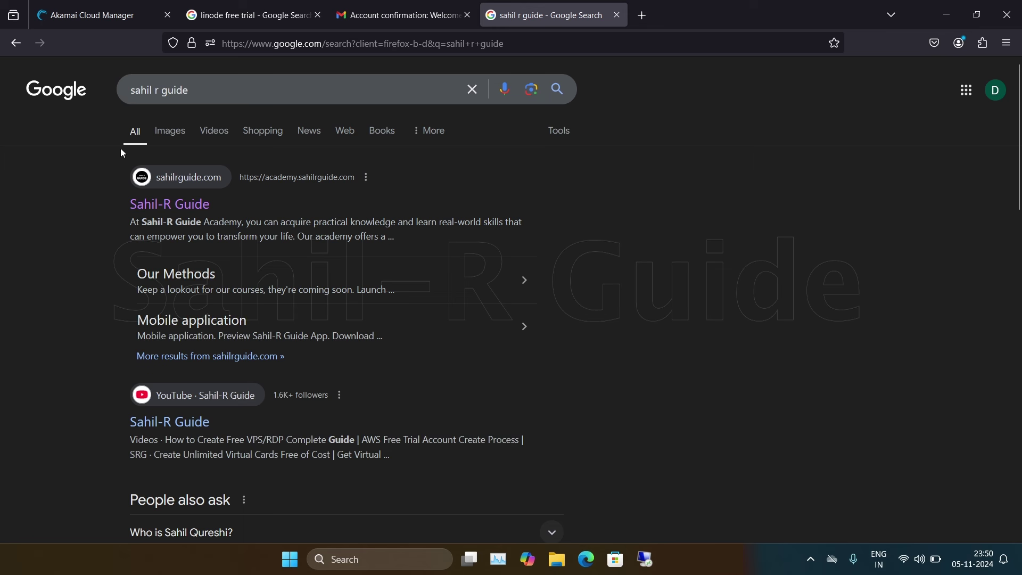
click(163, 211)
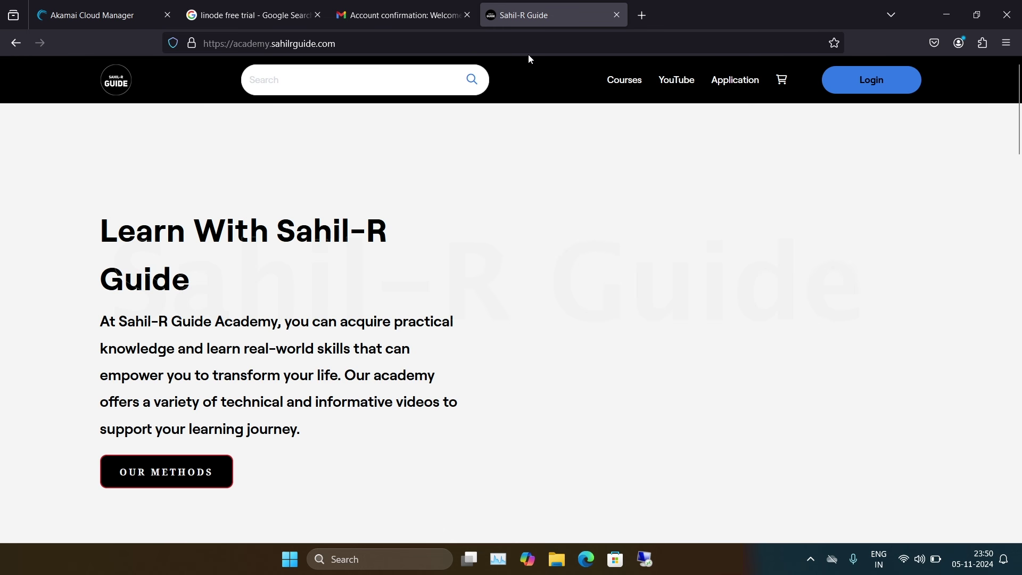
click(210, 469)
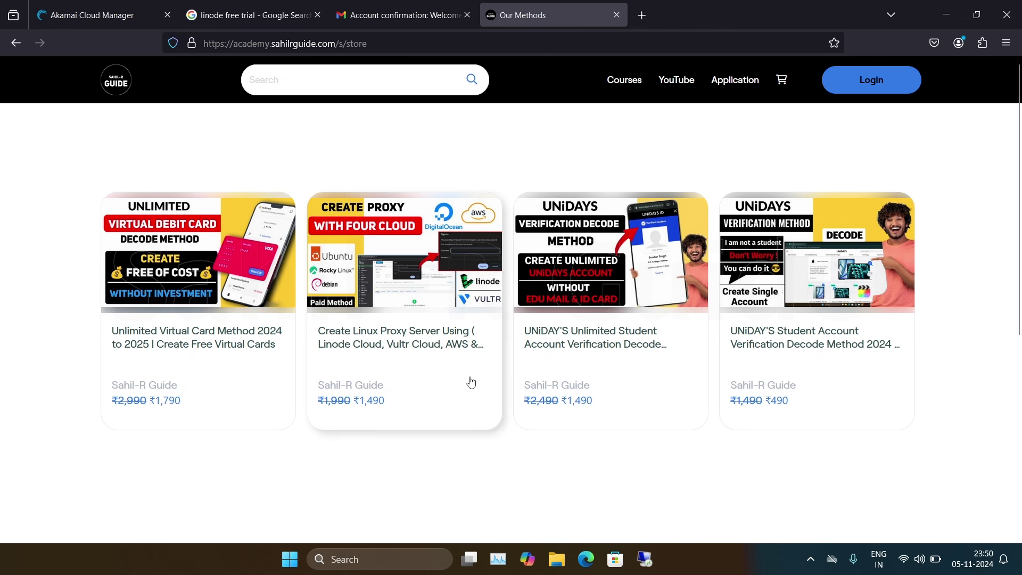
click(413, 360)
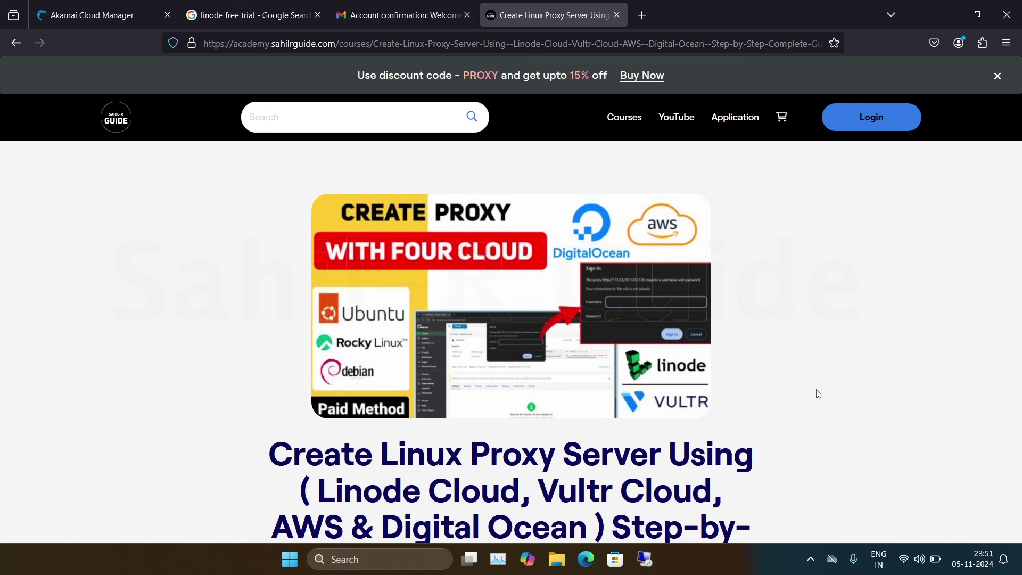
scroll(818, 394, down, 5)
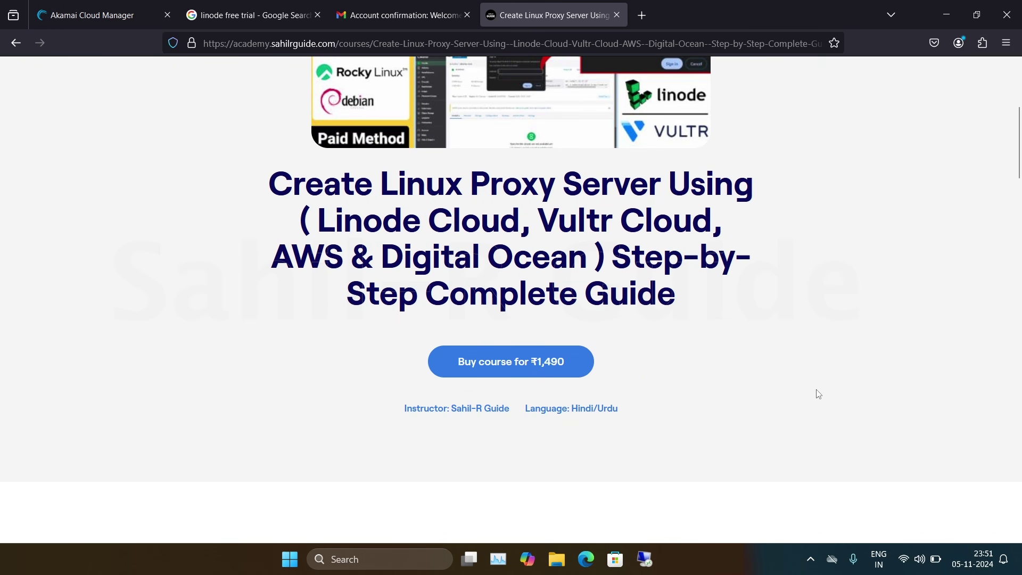